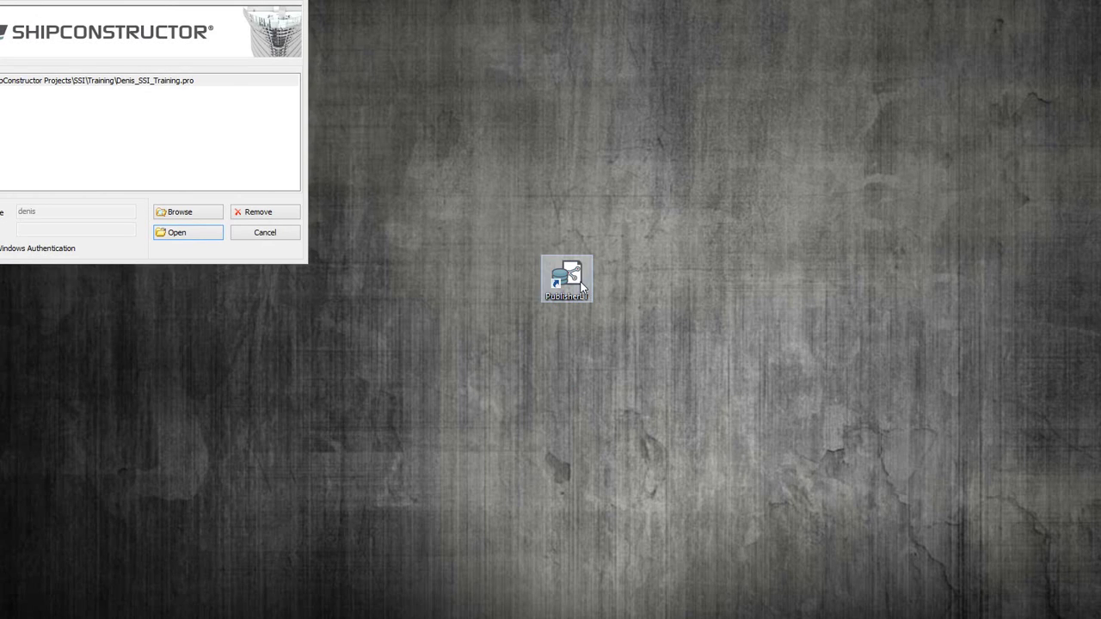
Step: Open the SSI training project file from the Register Project dialog
left_click_drag(164, 4, 540, 127)
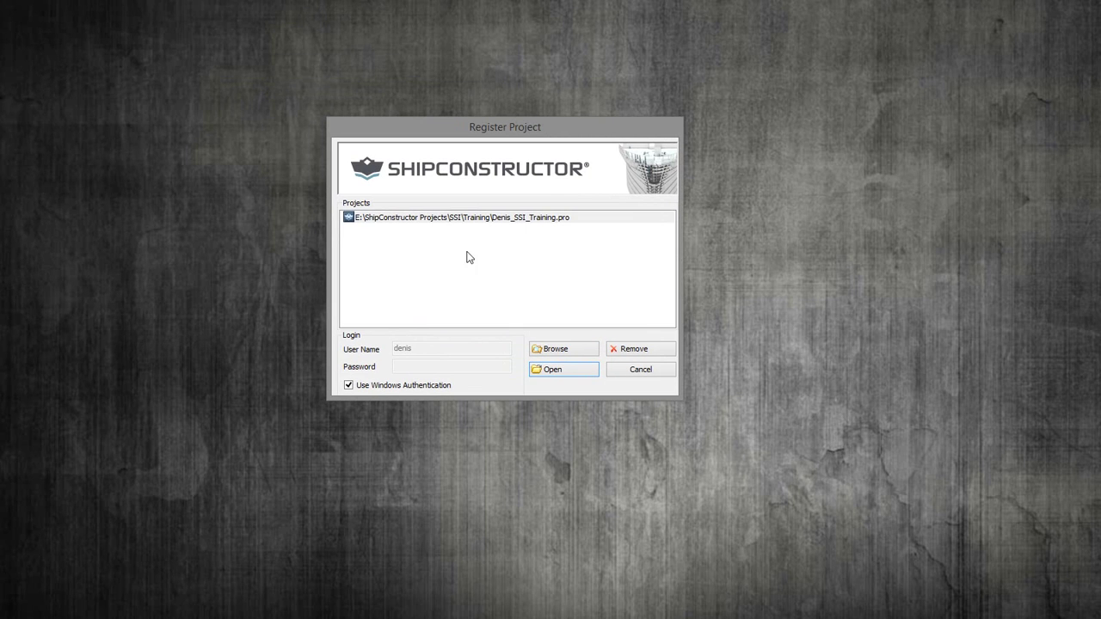
left_click(475, 220)
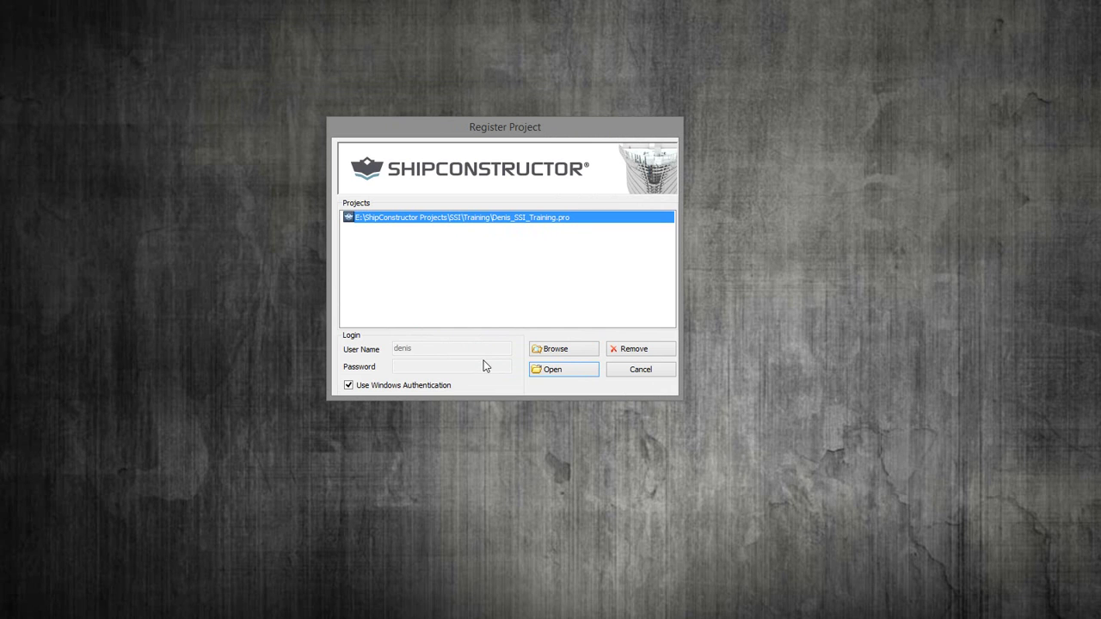
left_click(555, 370)
left_click_drag(490, 102, 514, 108)
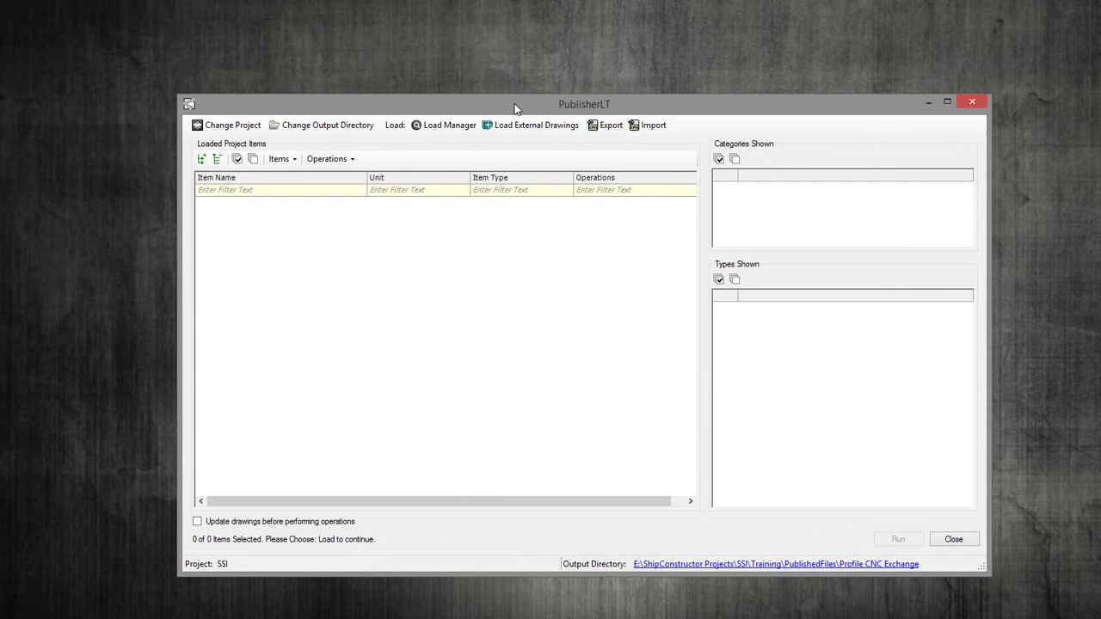
left_click(331, 129)
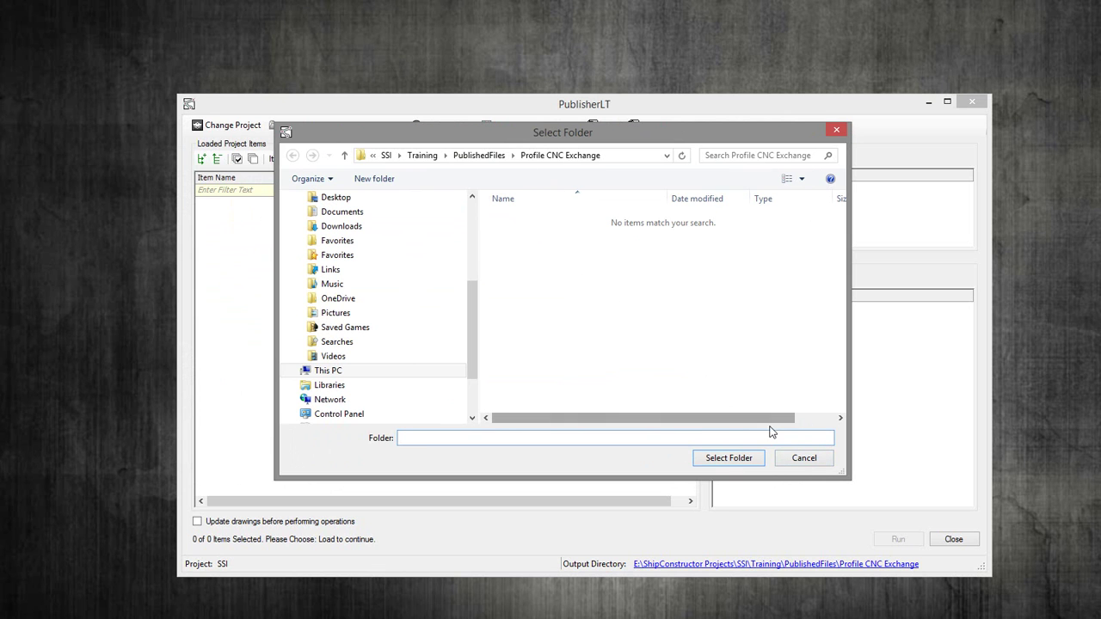
left_click(801, 460)
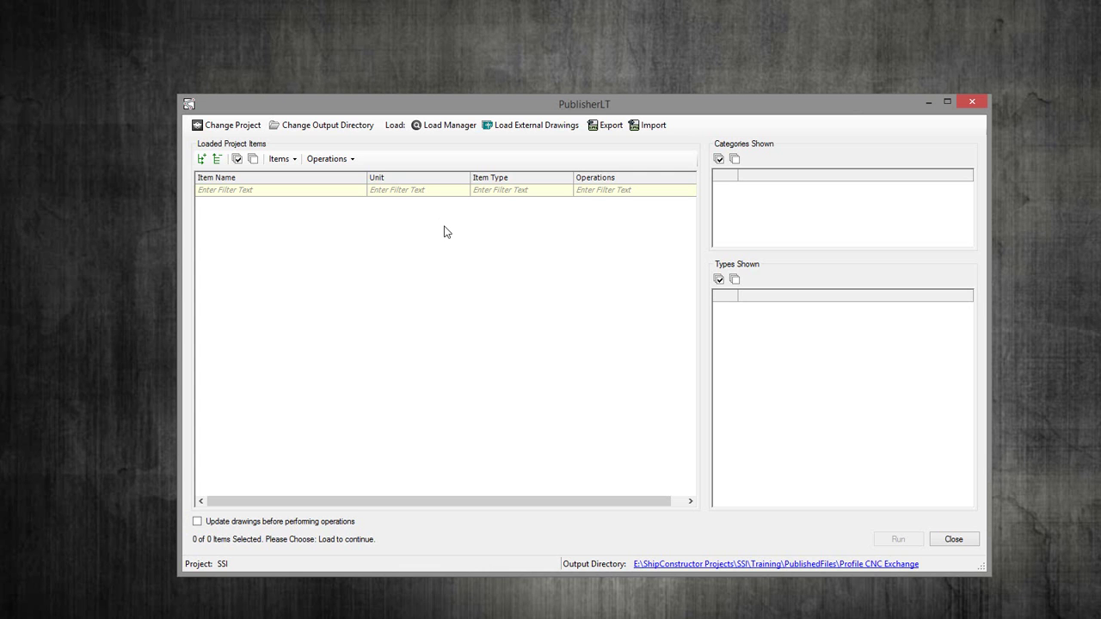
Step: Load parts by specific assembly, choosing assembly 0200 under unit U02
left_click(448, 125)
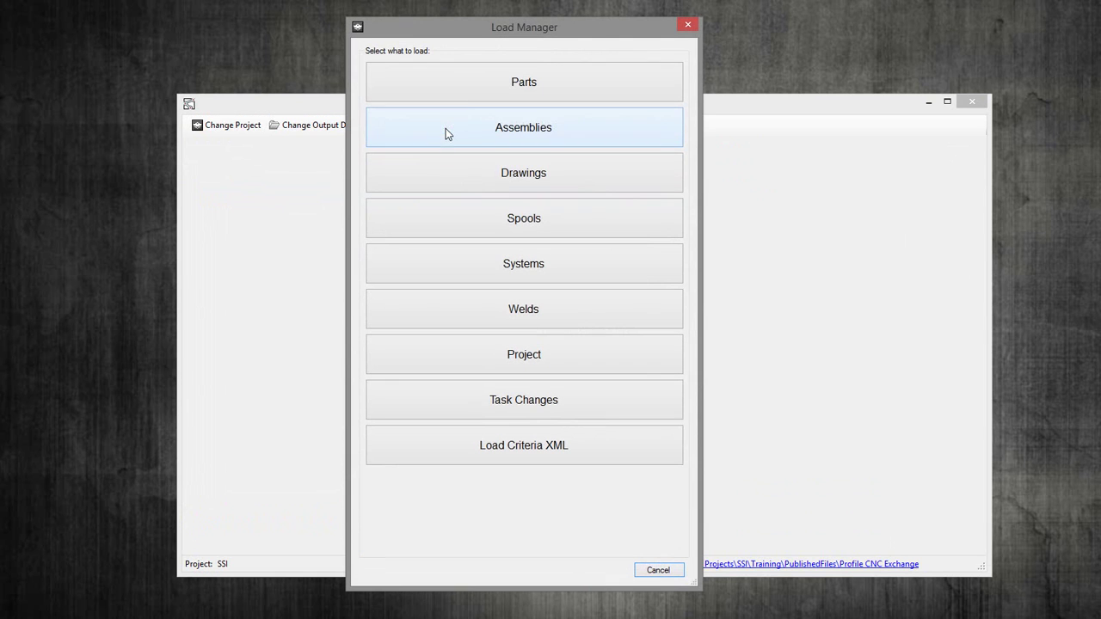
left_click(525, 84)
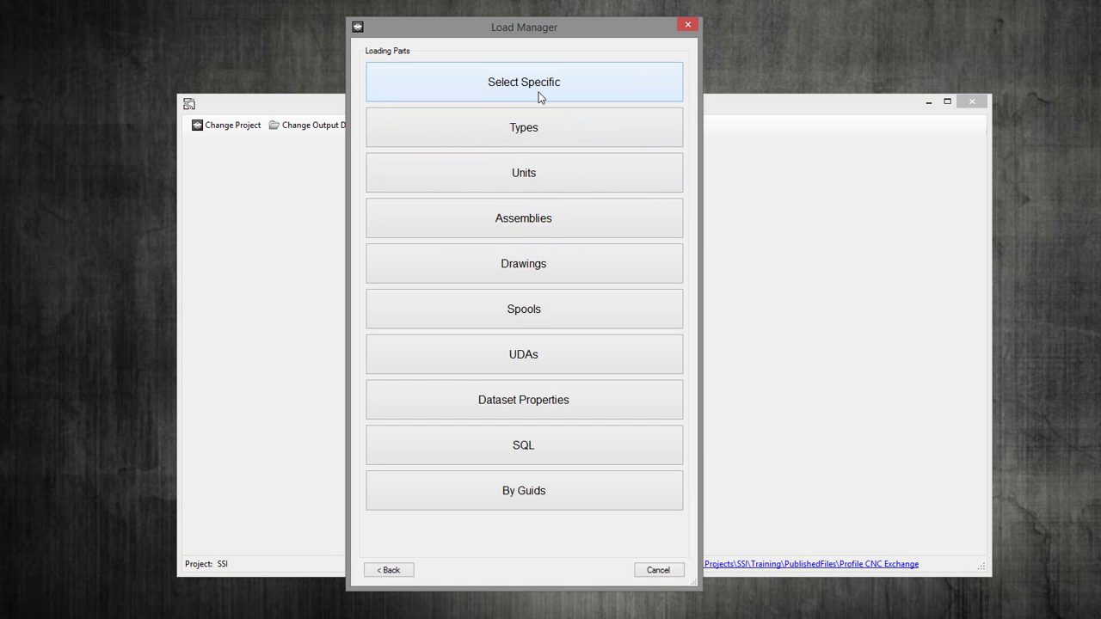
left_click(518, 224)
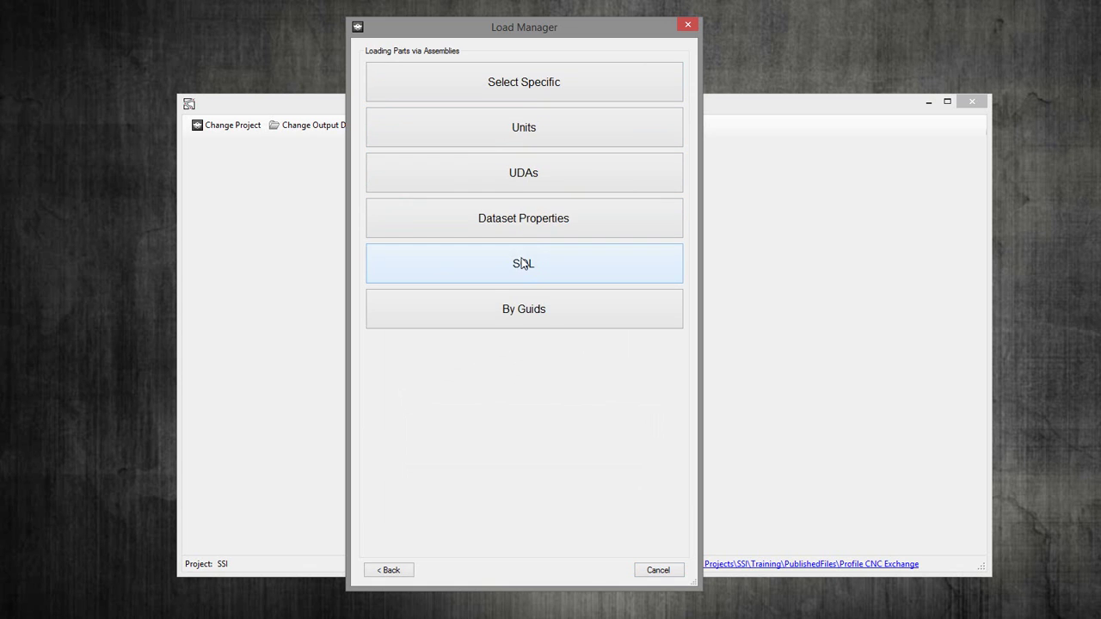
left_click(520, 86)
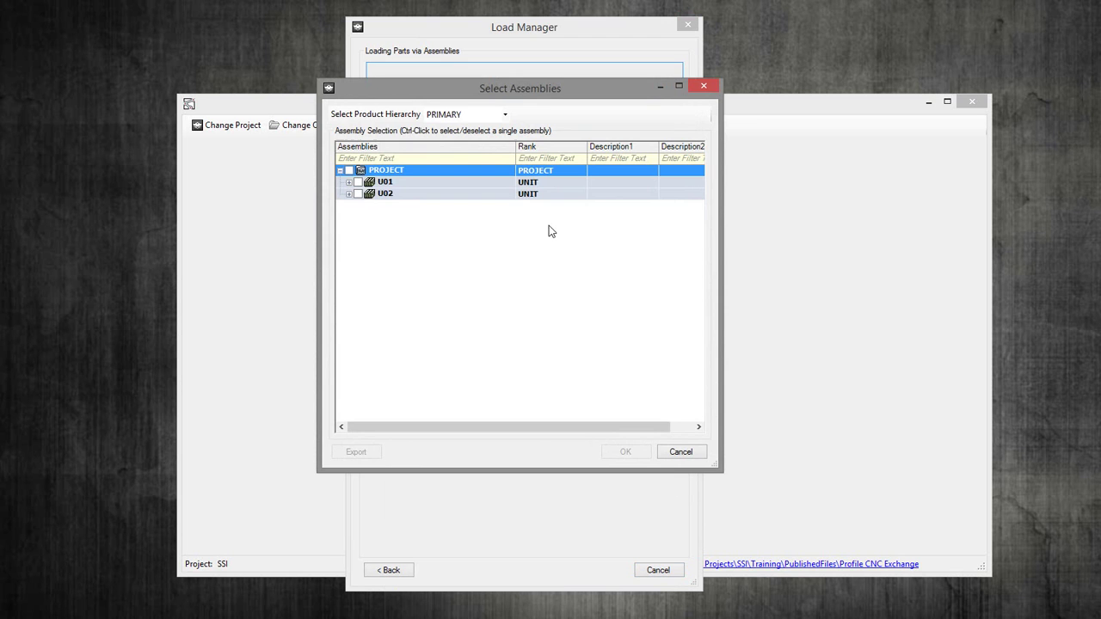
left_click_drag(502, 93, 533, 86)
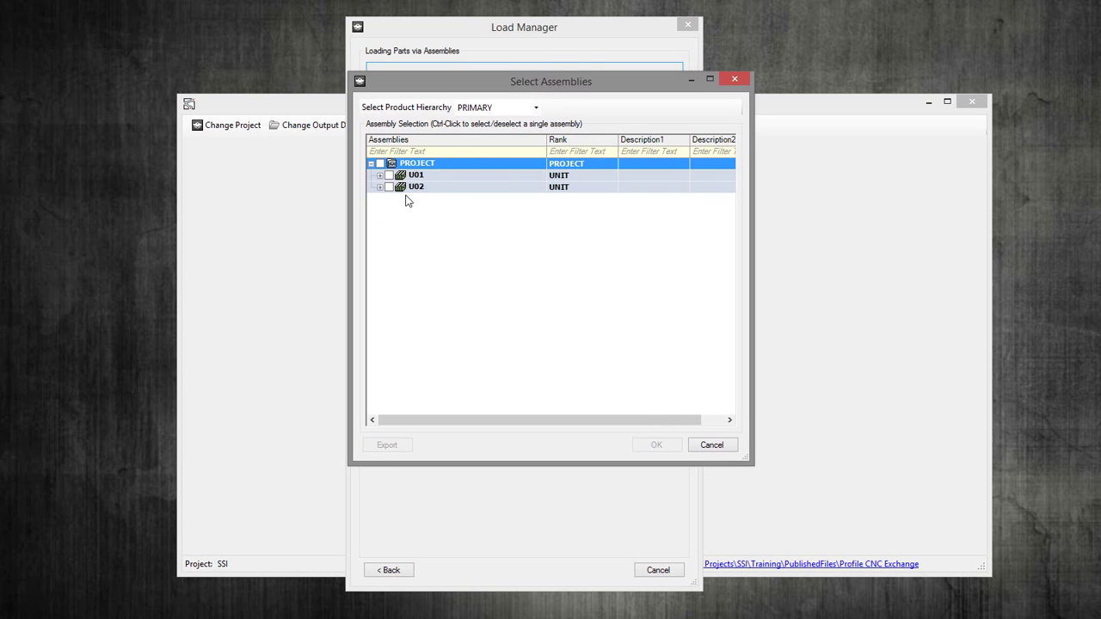
left_click(379, 187)
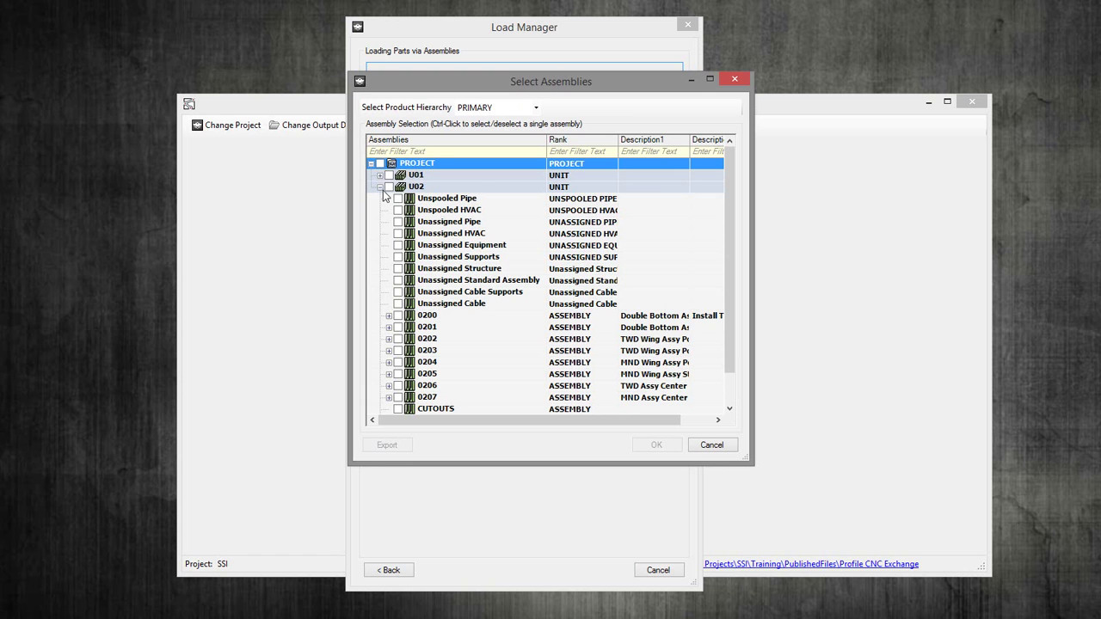
left_click(398, 315)
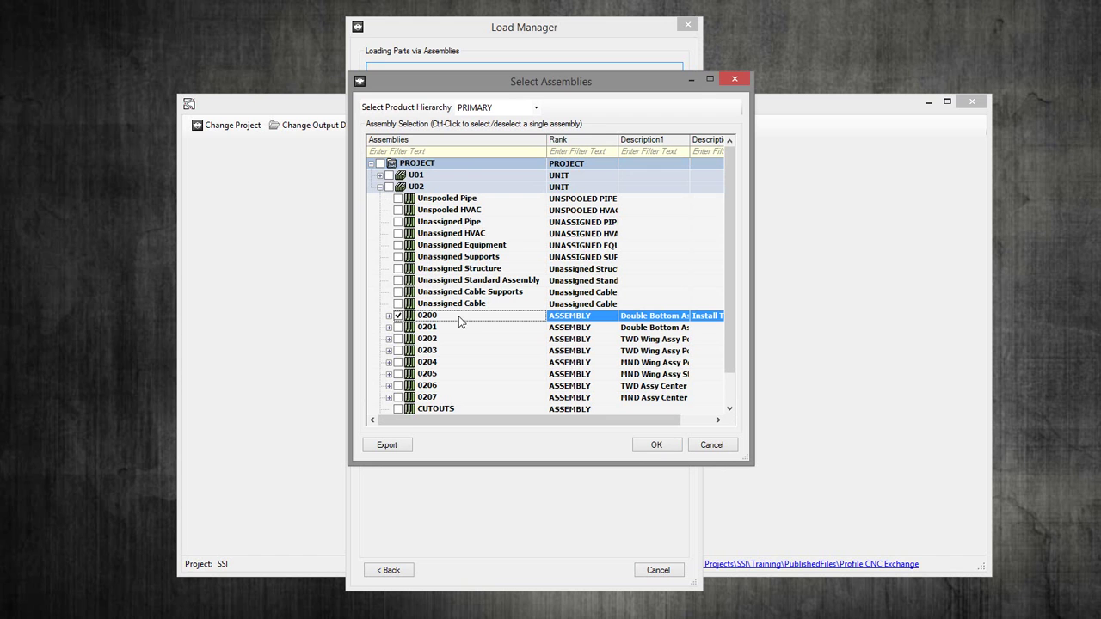
left_click_drag(478, 421, 430, 417)
Step: Confirm loading the 197 parts, try the type filters, then show all four part types again
left_click(645, 444)
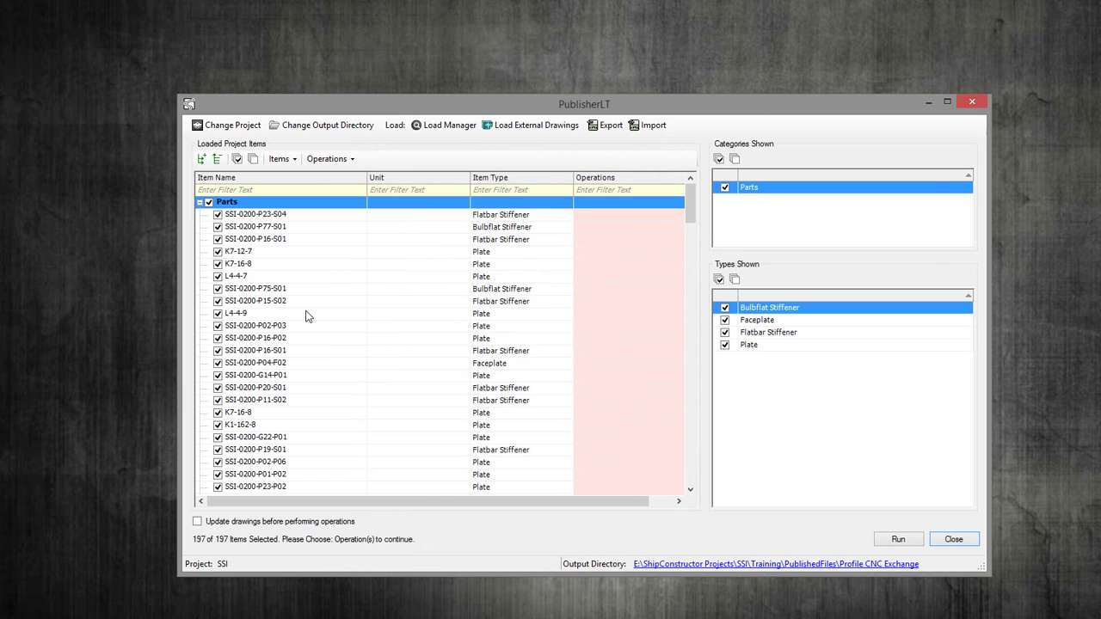
left_click(457, 328)
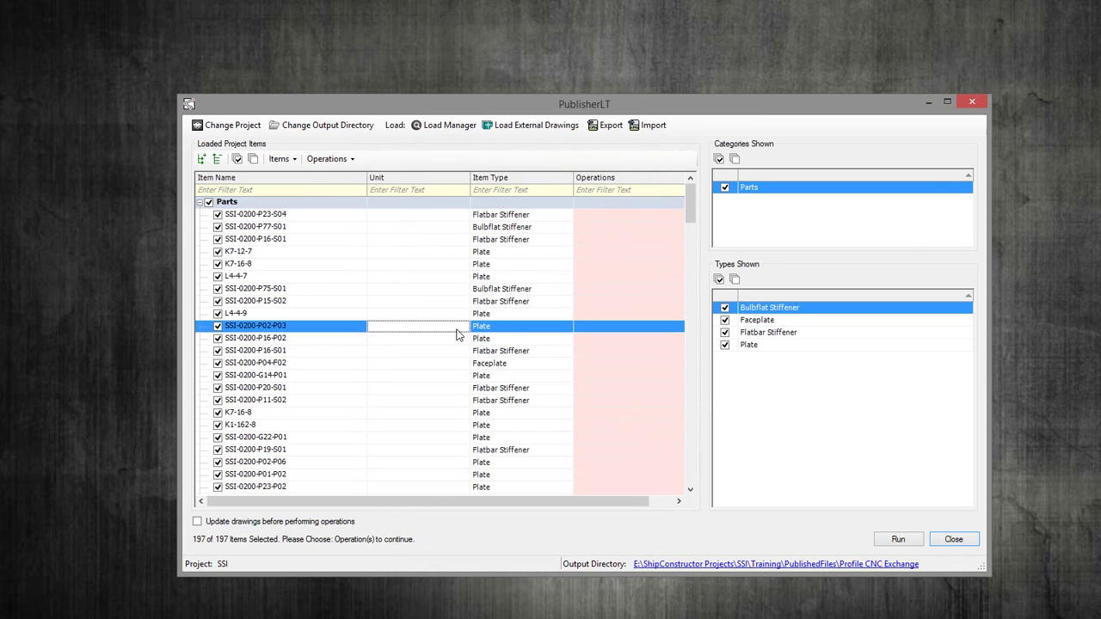
left_click(724, 308)
left_click(724, 319)
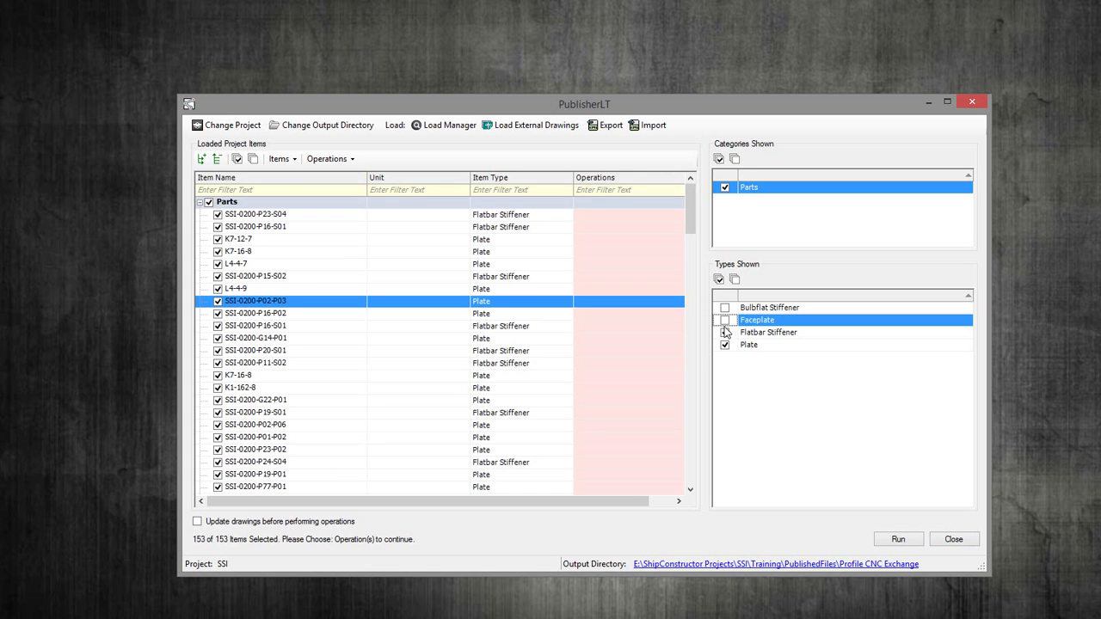
left_click(724, 320)
left_click(725, 332)
left_click(724, 345)
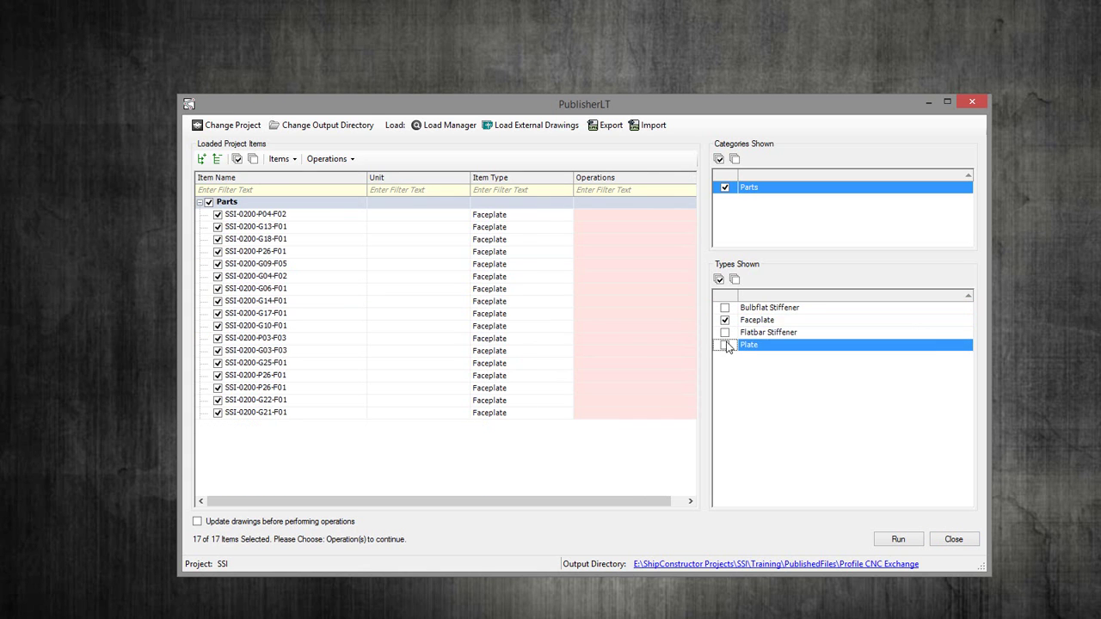
left_click(724, 332)
left_click(724, 308)
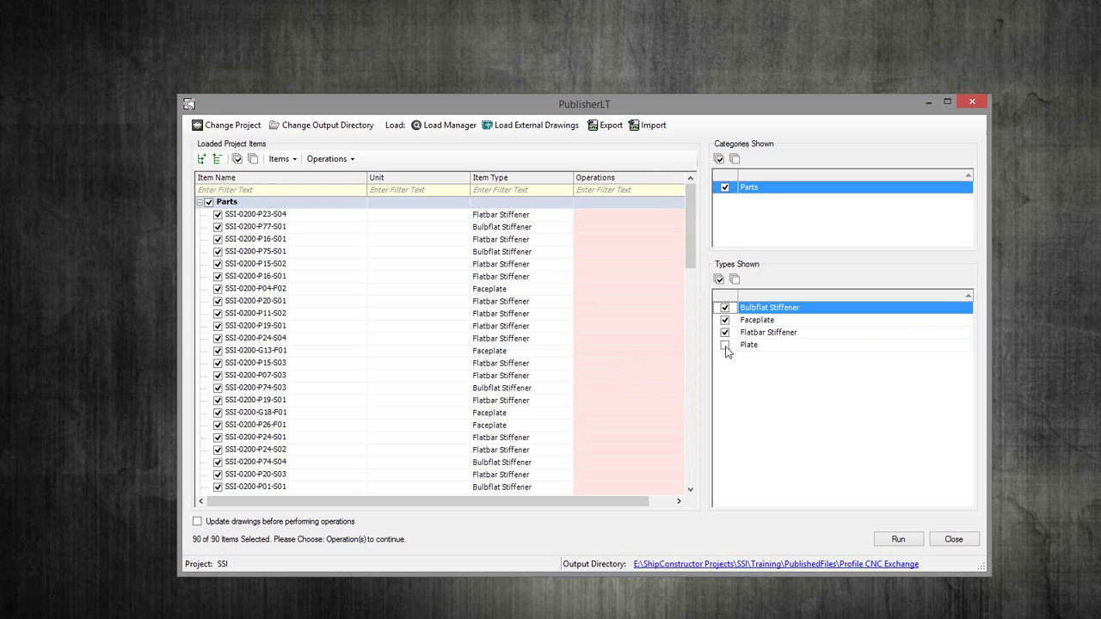
left_click(724, 345)
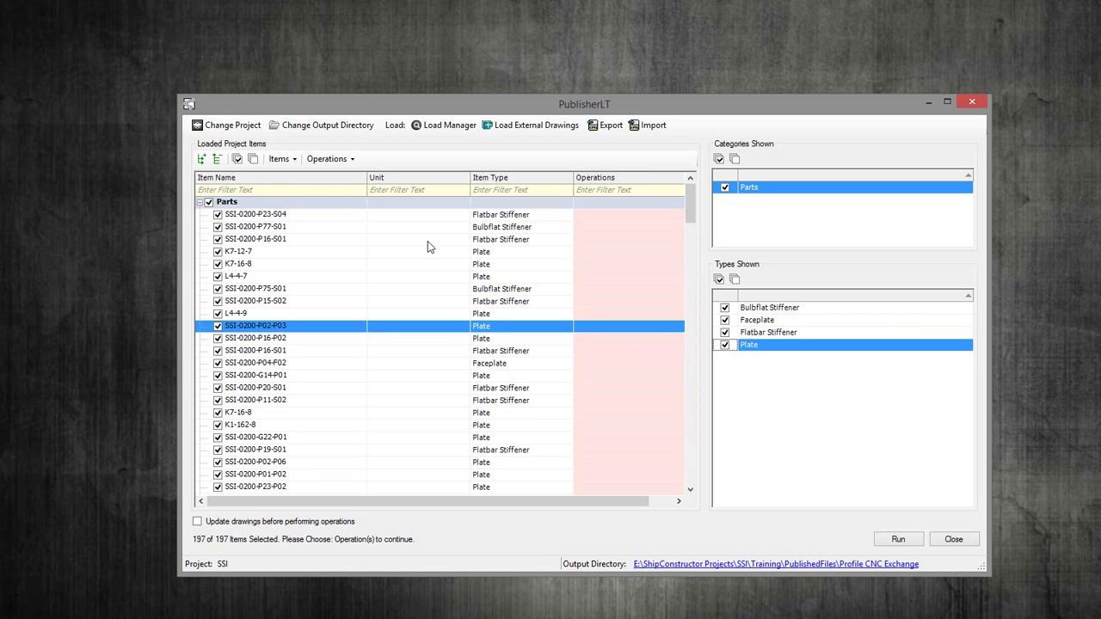
Step: Select all 197 parts, from SSI-0200-P23-S04 through the last row, and open the Operations list
left_click(311, 241)
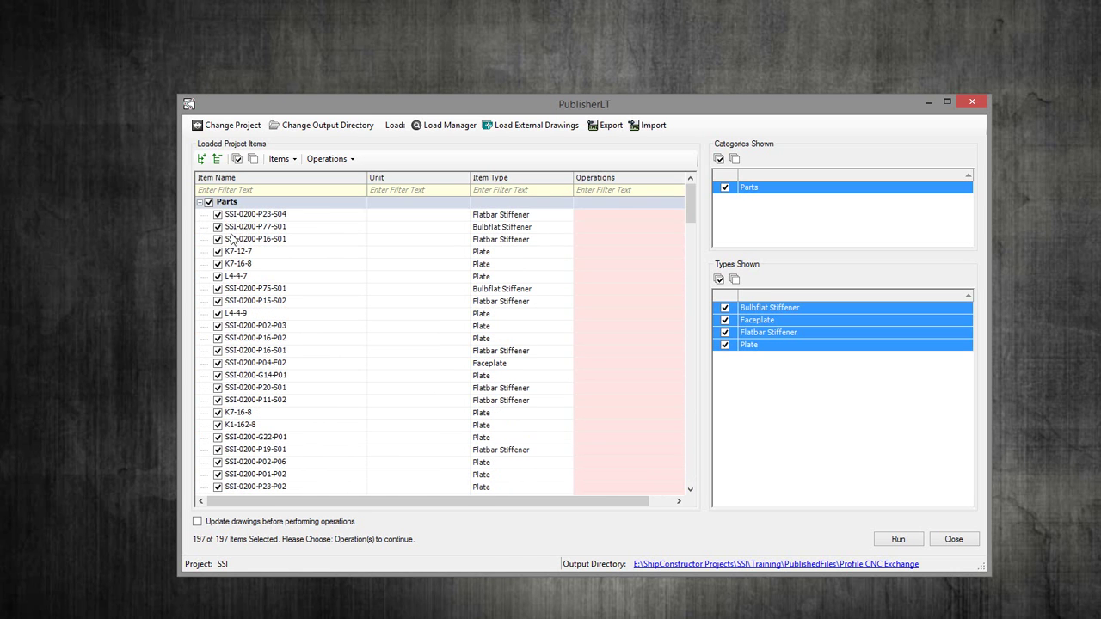
left_click(240, 215)
scroll(665, 440, "down", 15)
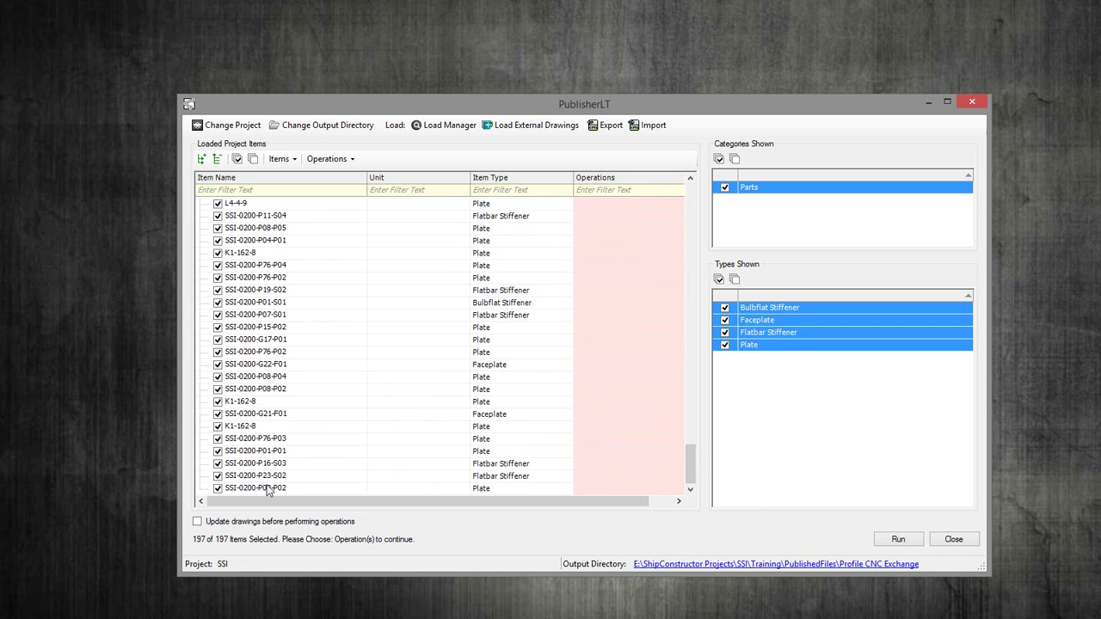
left_click(267, 488, "shift")
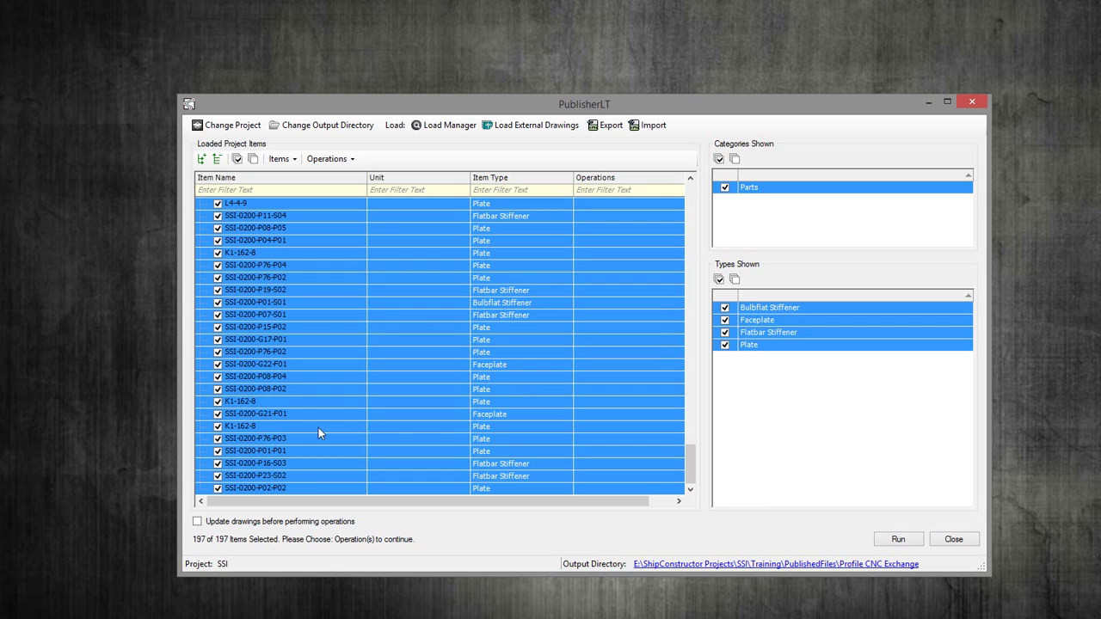
left_click(335, 159)
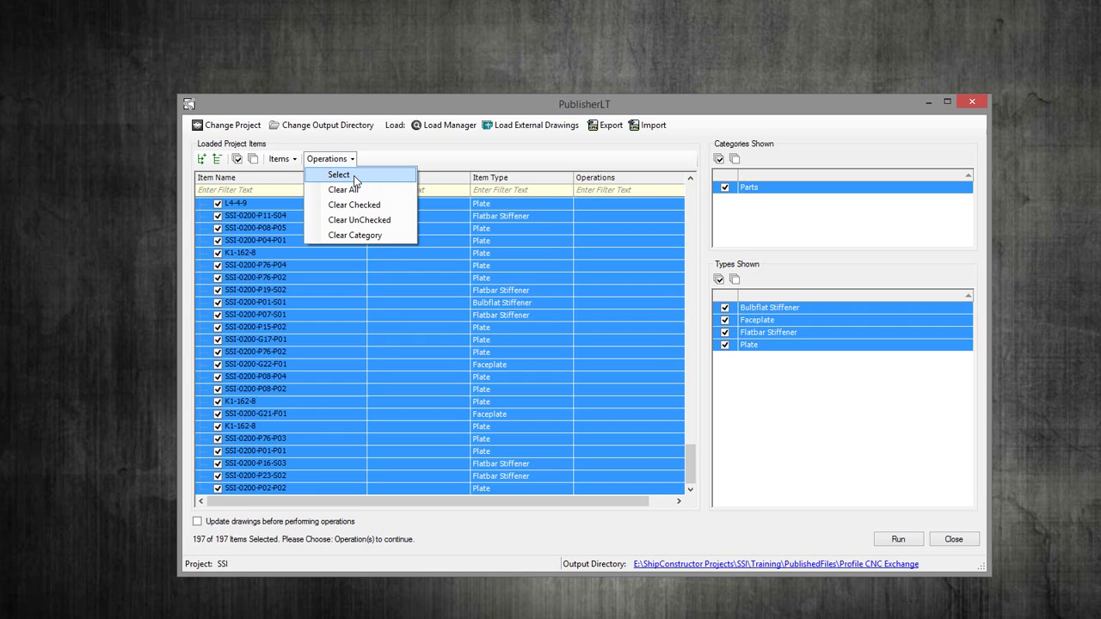
Step: Tick Profile Cut Dxf in the Operations dialog and apply it to all 197 parts
left_click(353, 175)
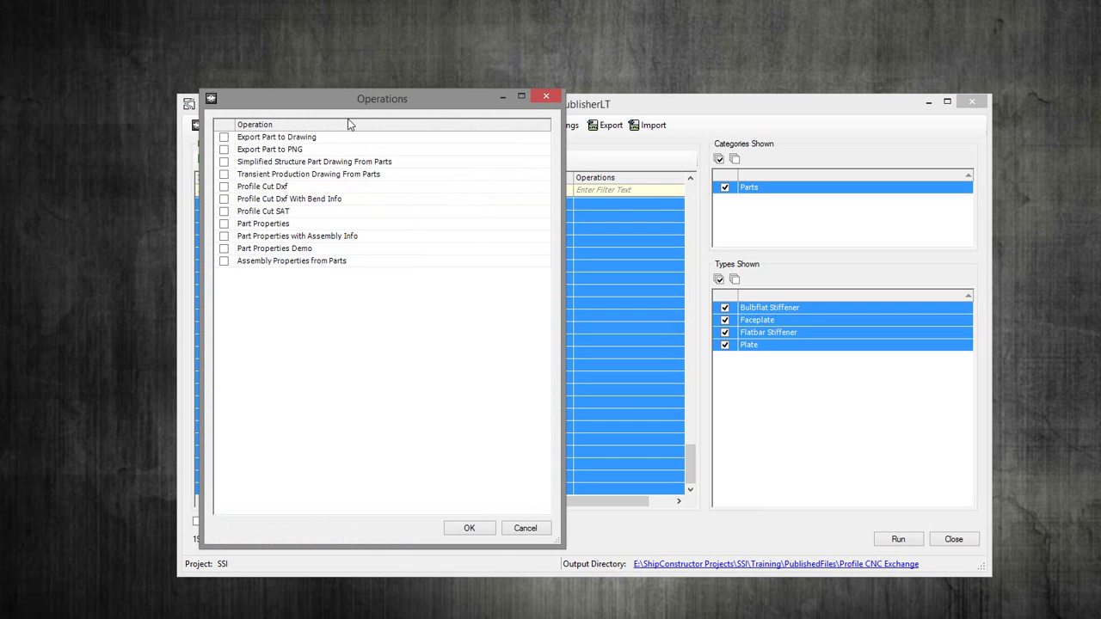
left_click_drag(364, 103, 421, 107)
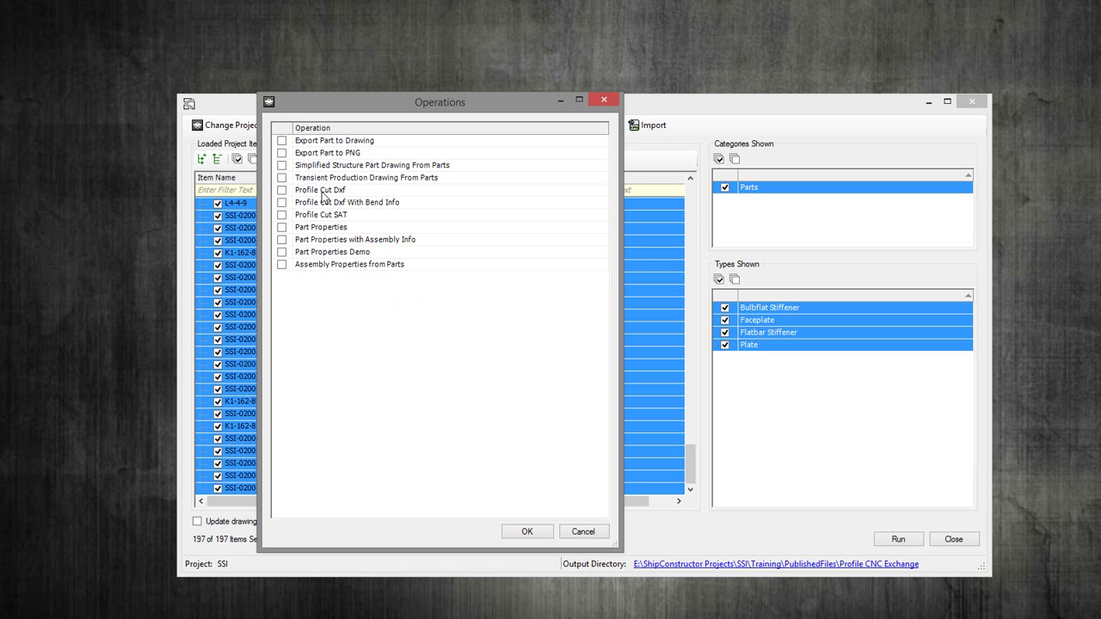
left_click(281, 191)
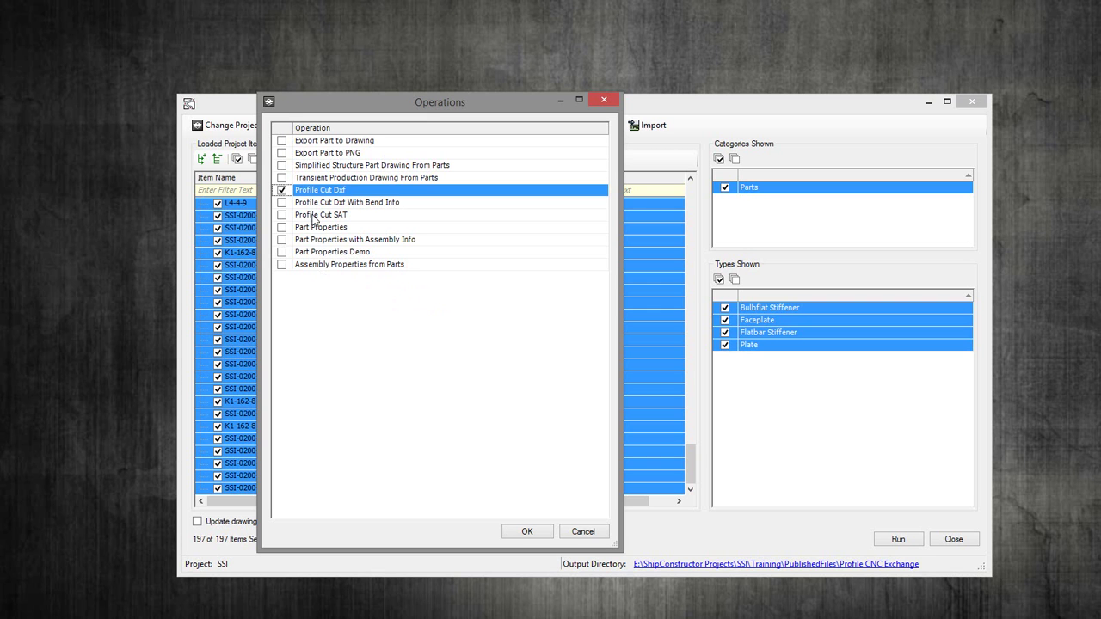
left_click(528, 531)
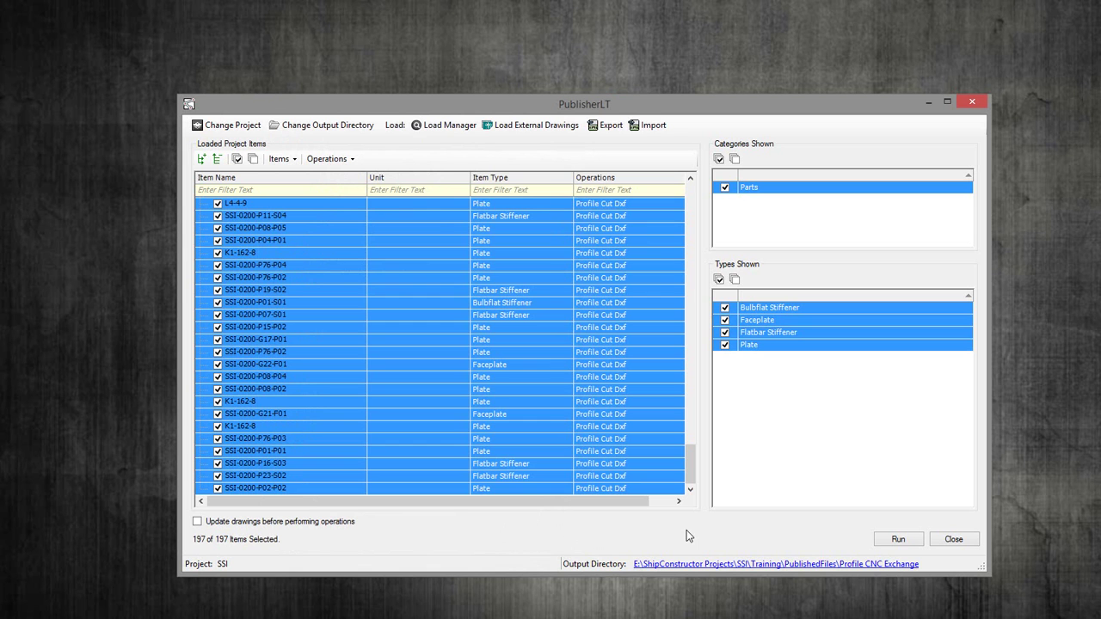
Step: Run the Profile Cut Dxf processing and wait until every item shows Completed
left_click(901, 540)
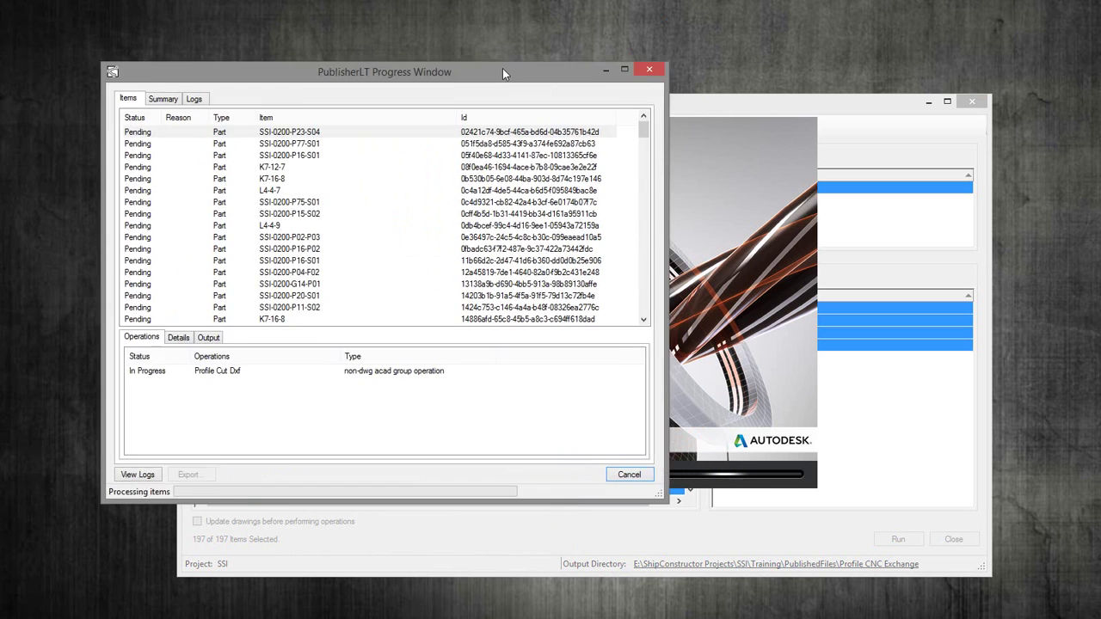
left_click_drag(502, 67, 647, 89)
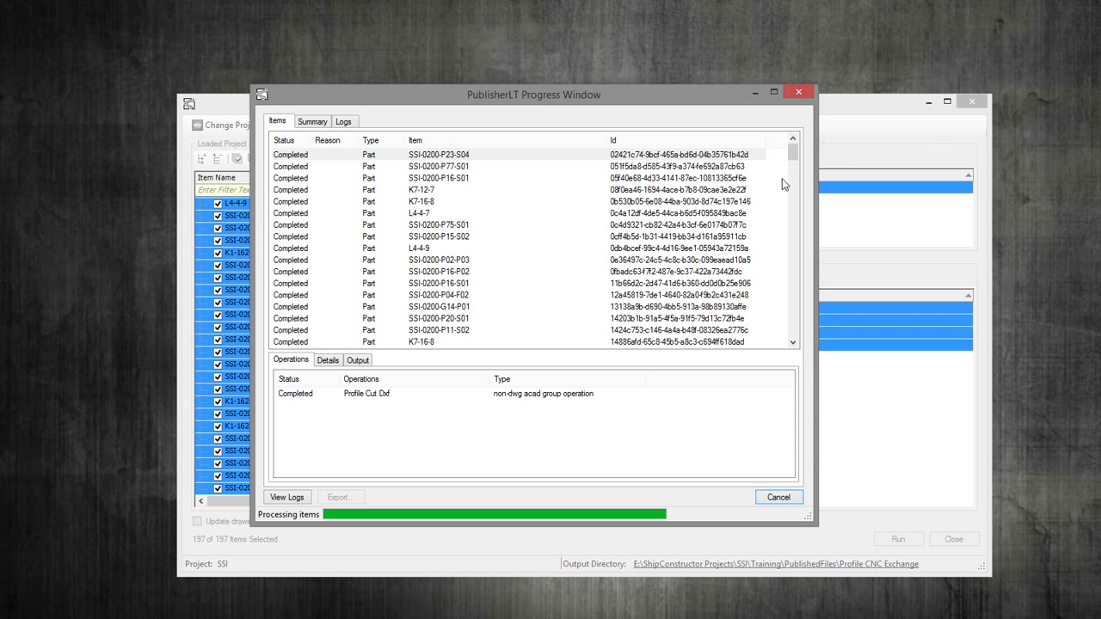
left_click_drag(795, 155, 770, 331)
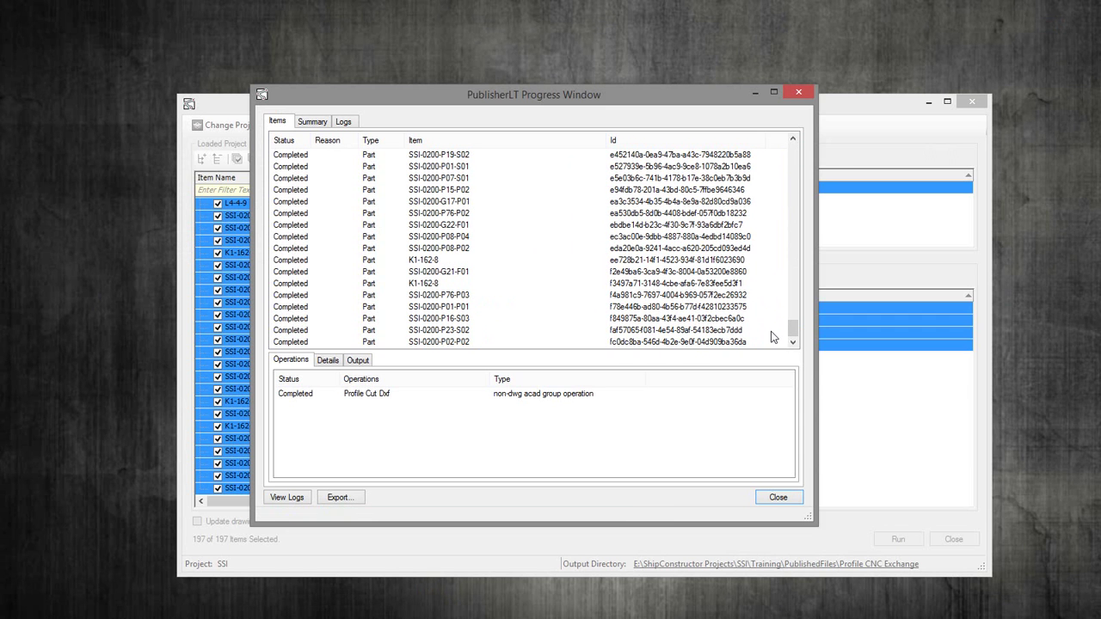
Step: Close the progress window and open the Profile CNC Exchange folder with its 90 DXFs sorted by size
left_click(778, 497)
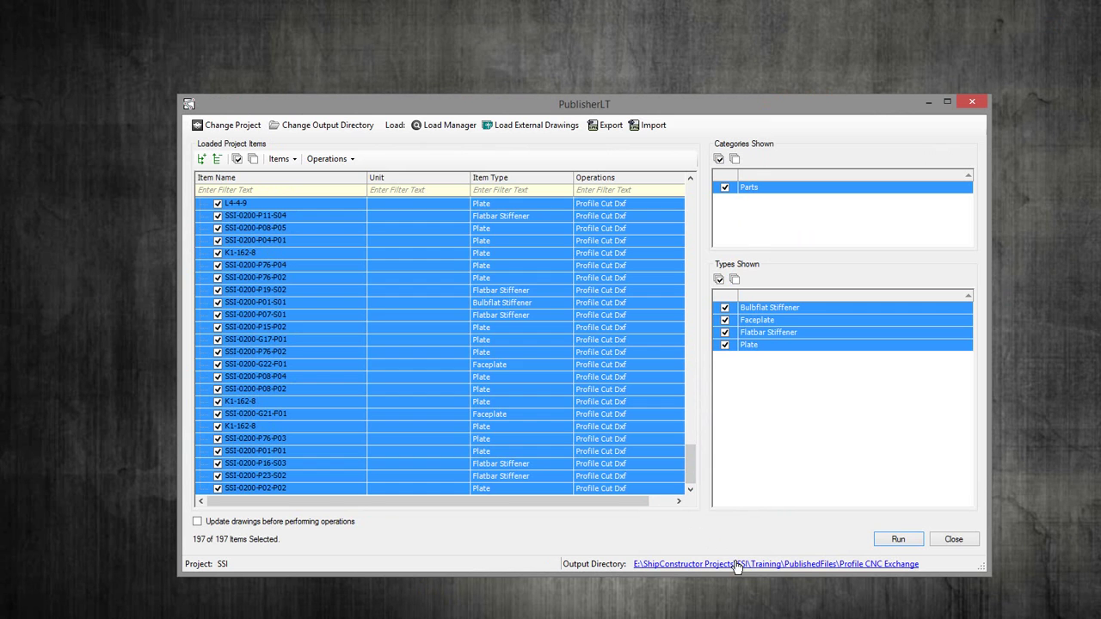
left_click(761, 568)
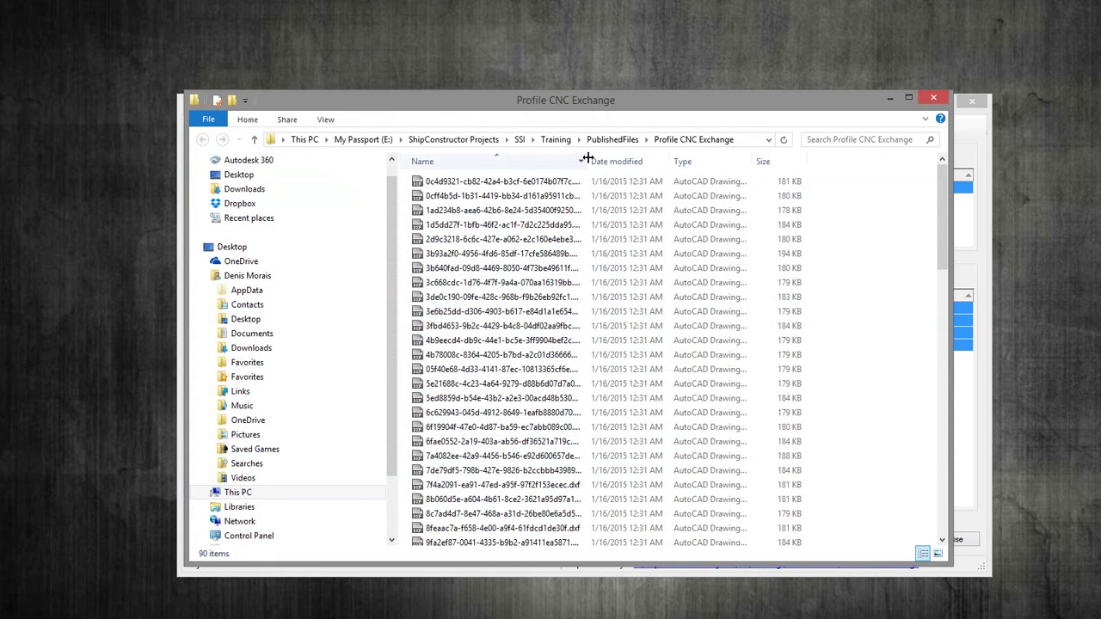
left_click_drag(585, 158, 624, 159)
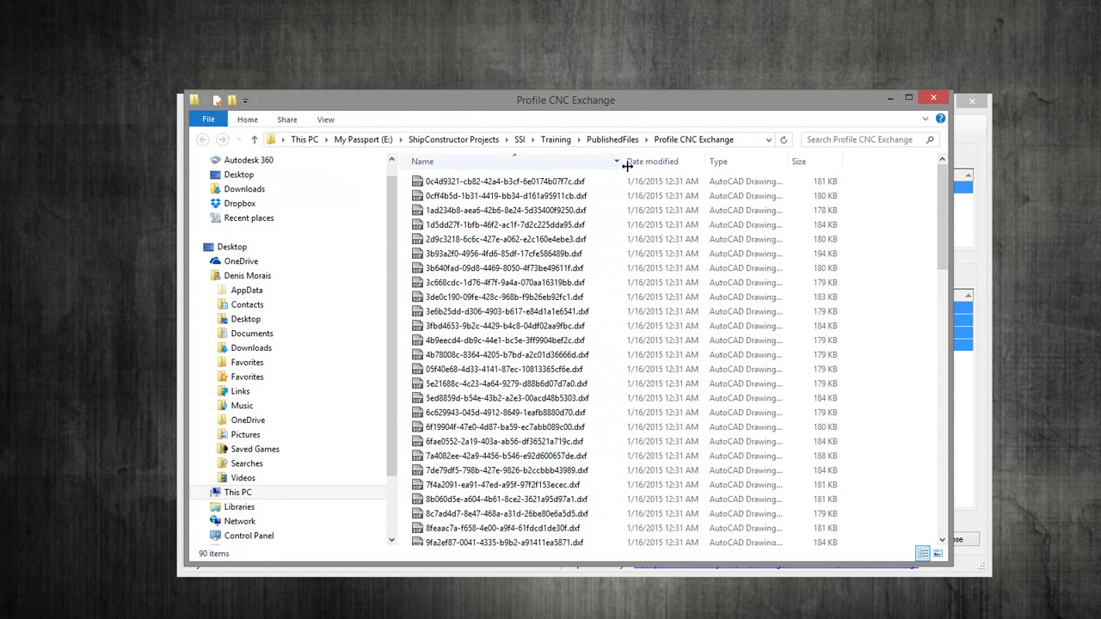
left_click_drag(937, 196, 925, 249)
left_click(581, 275)
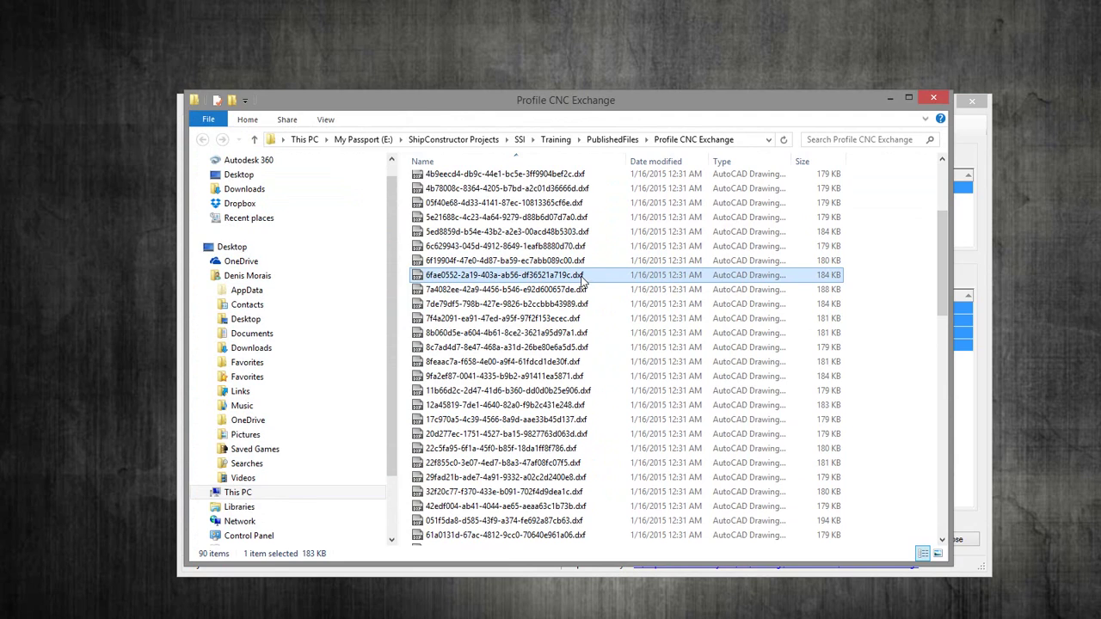
left_click_drag(521, 108, 559, 112)
left_click(860, 171)
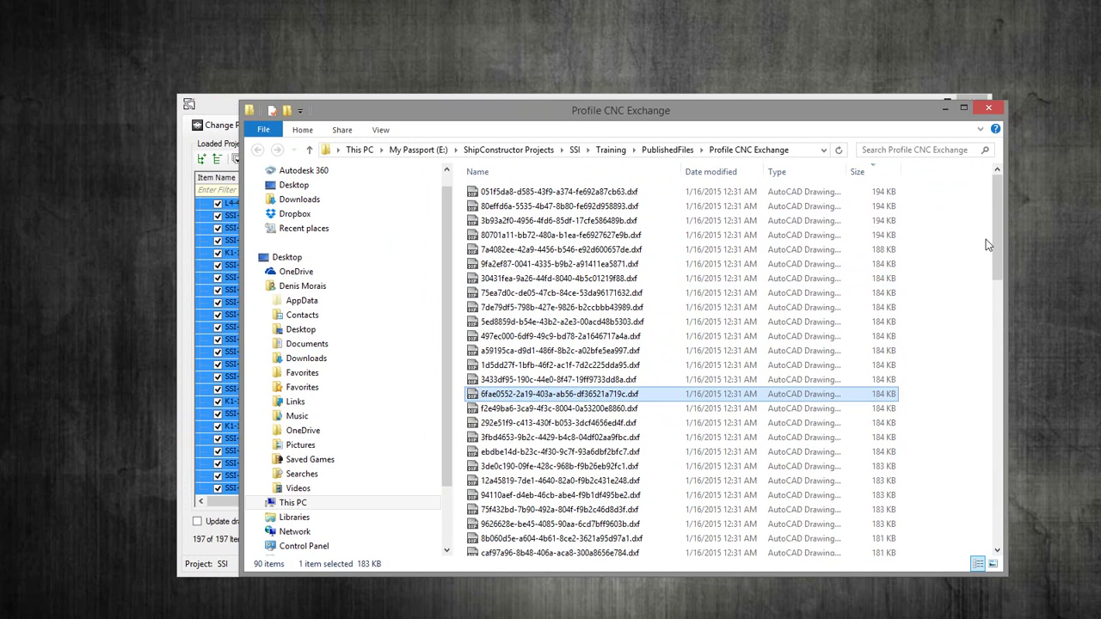
Step: Open 051f5da8-d585-43f9-a374-fe692a87cb63.dxf read-only and view part SSI-0200-P77-S01 in SE isometric
double_click(616, 196)
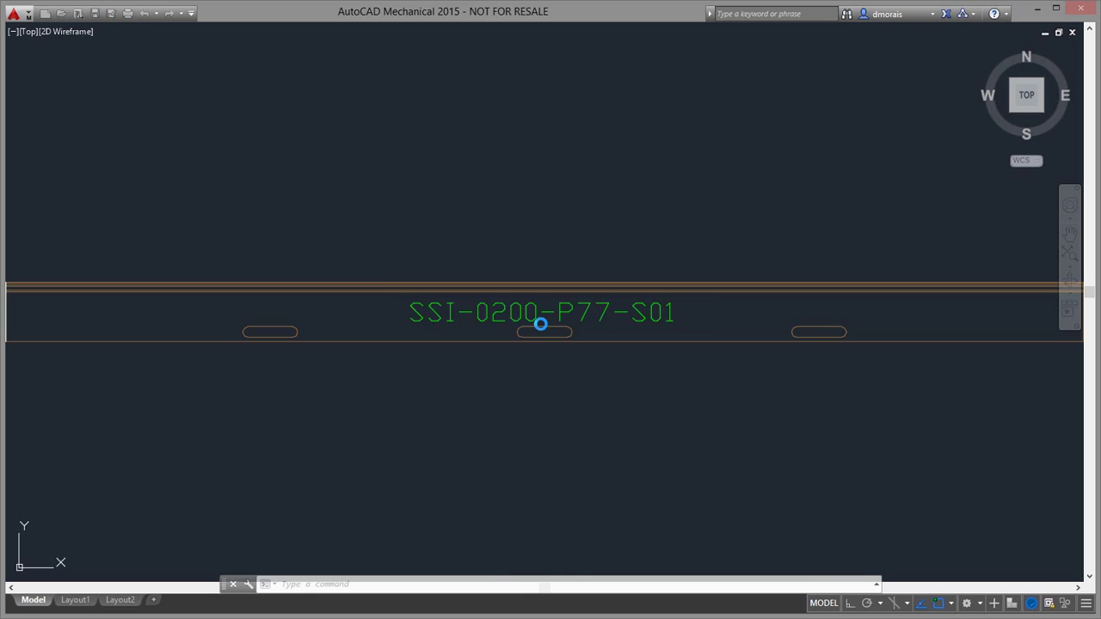
left_click(614, 356)
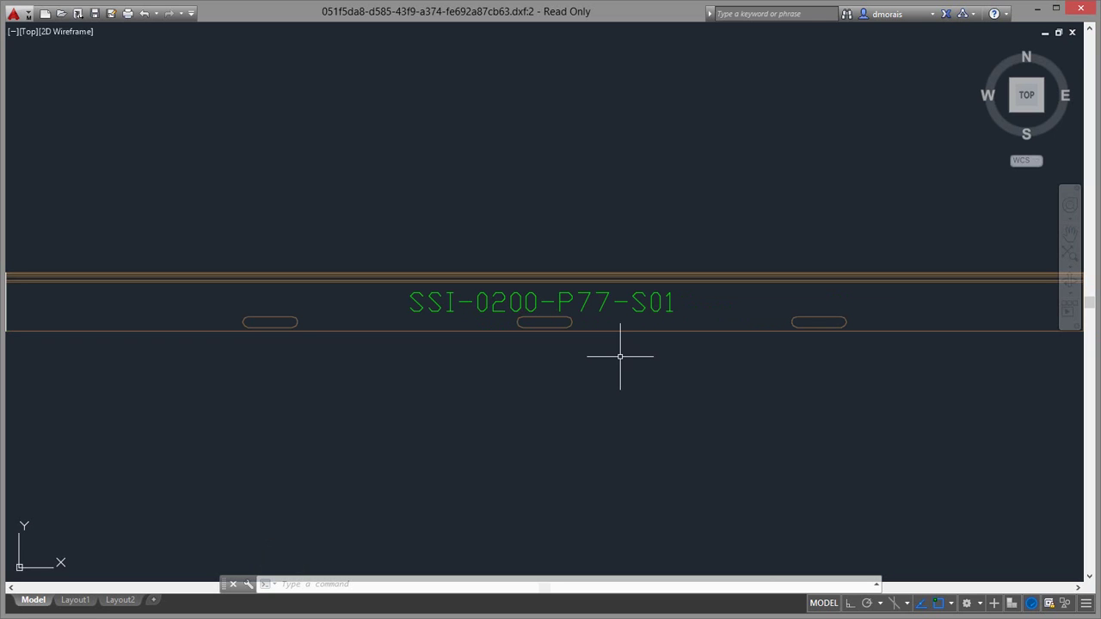
mouse_move(979, 128)
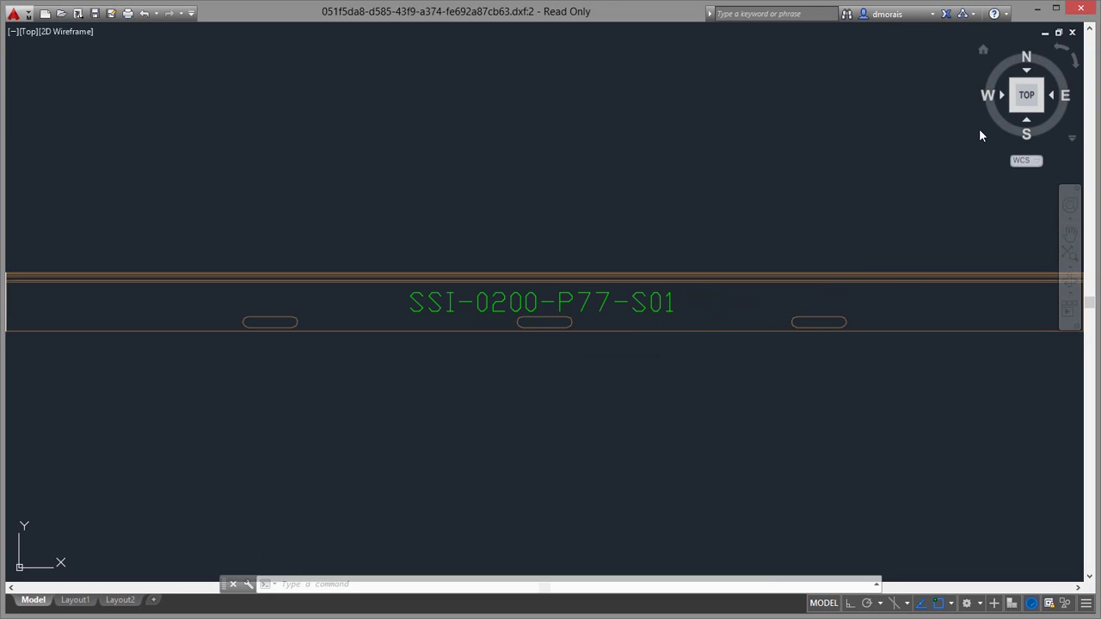
left_click(1042, 109)
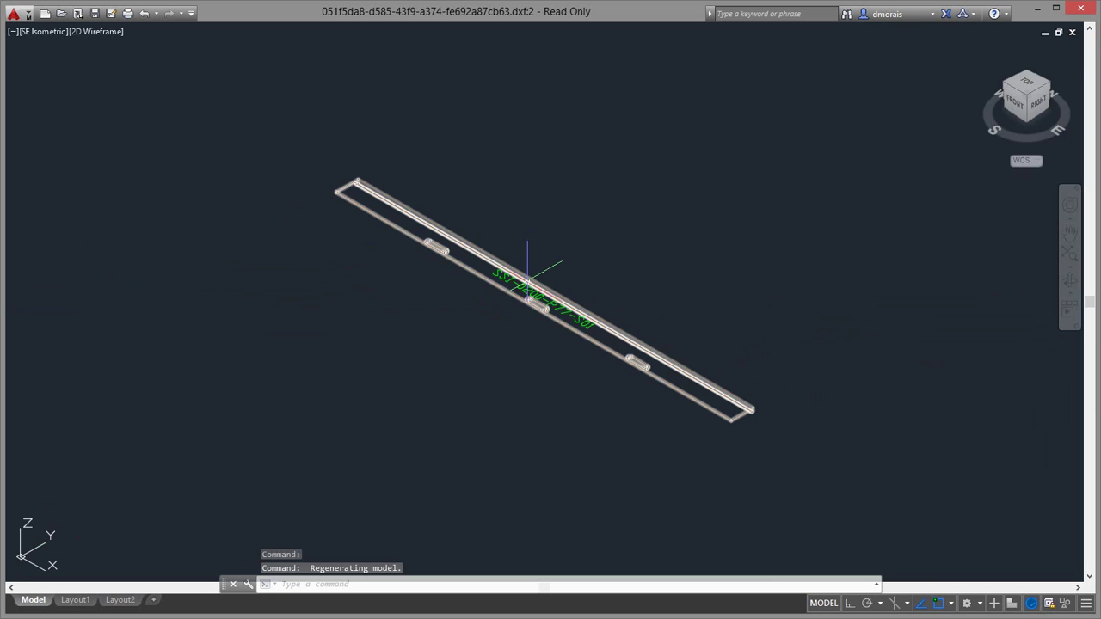
scroll(366, 192, "up", 6)
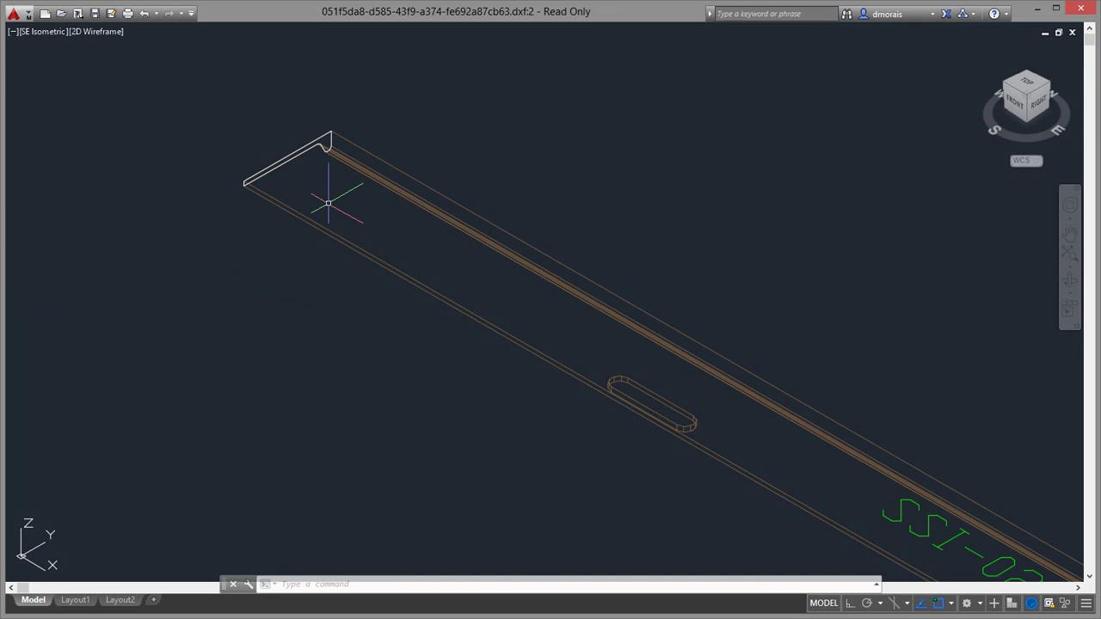
scroll(394, 251, "down", 4)
middle_click_drag(739, 339, 688, 278)
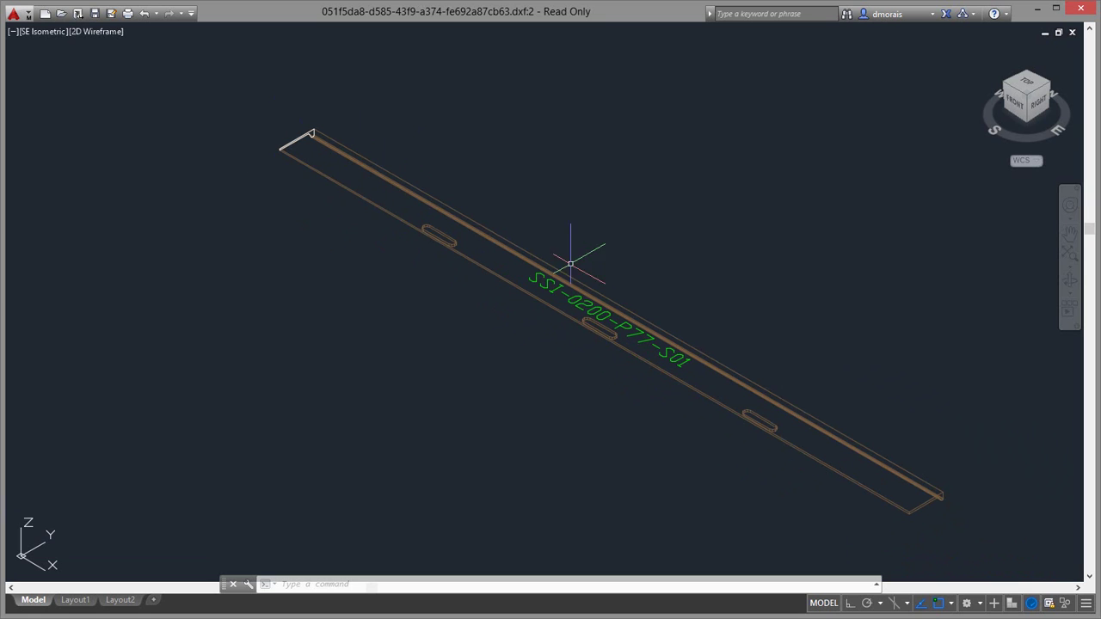
Step: Quit AutoCAD without saving and minimize the output folder to return to PublisherLT
left_click(1072, 10)
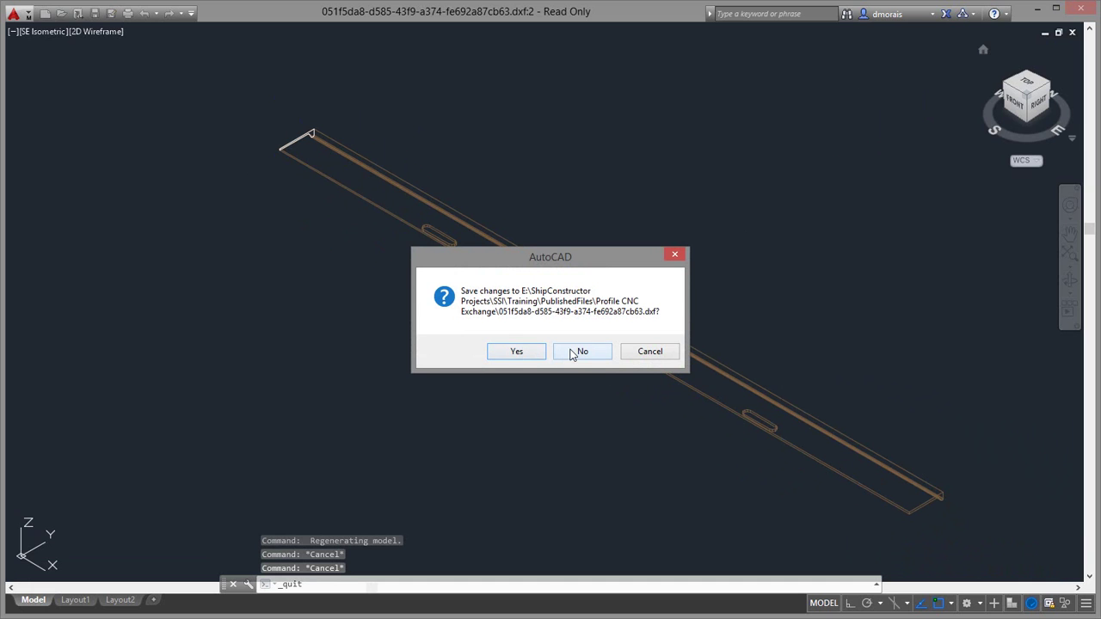
left_click(572, 353)
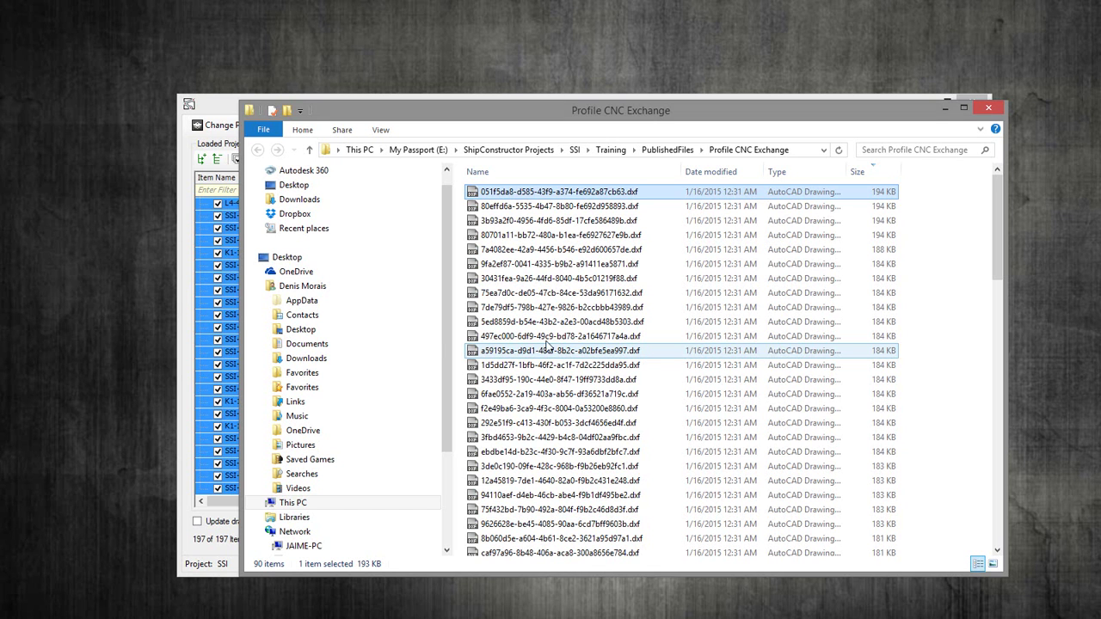
left_click(539, 193)
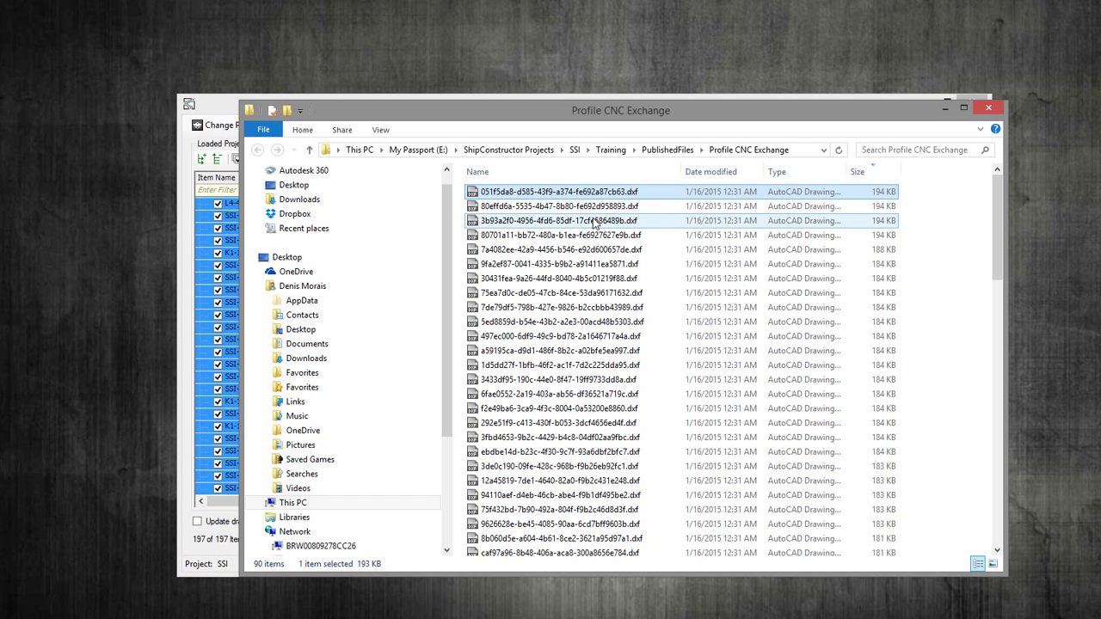
left_click(946, 110)
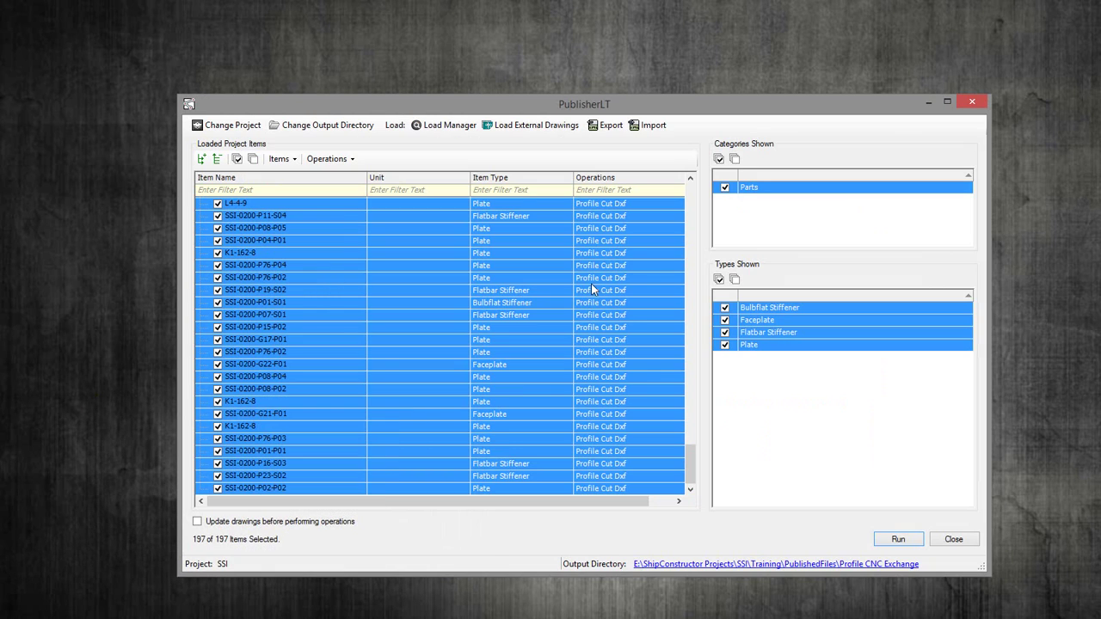